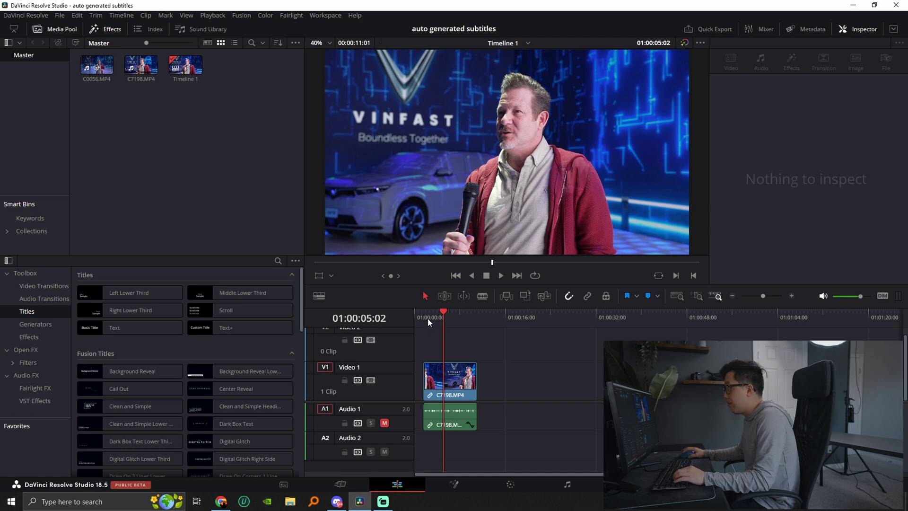
Preview C7198.MP4 and C0056.MP4 in the source viewer, then bring up C0056.MP4's clip menu
double_click(102, 73)
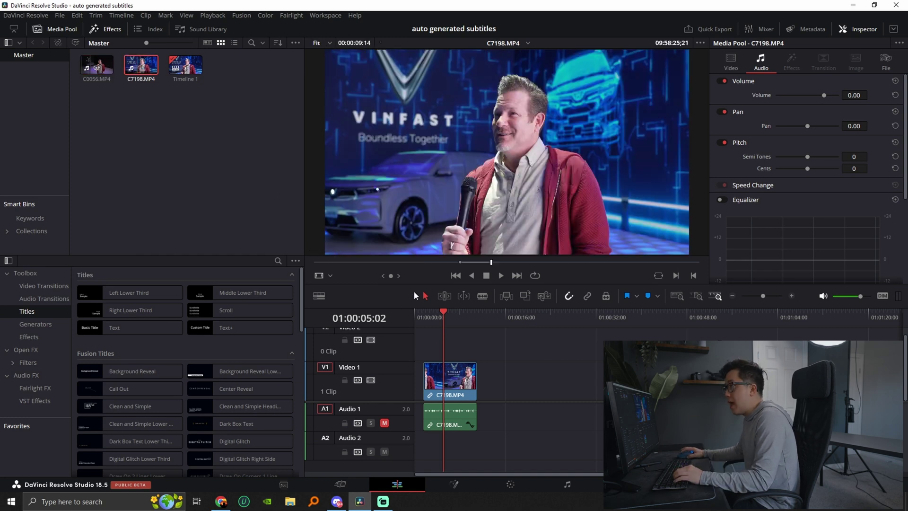
double_click(99, 61)
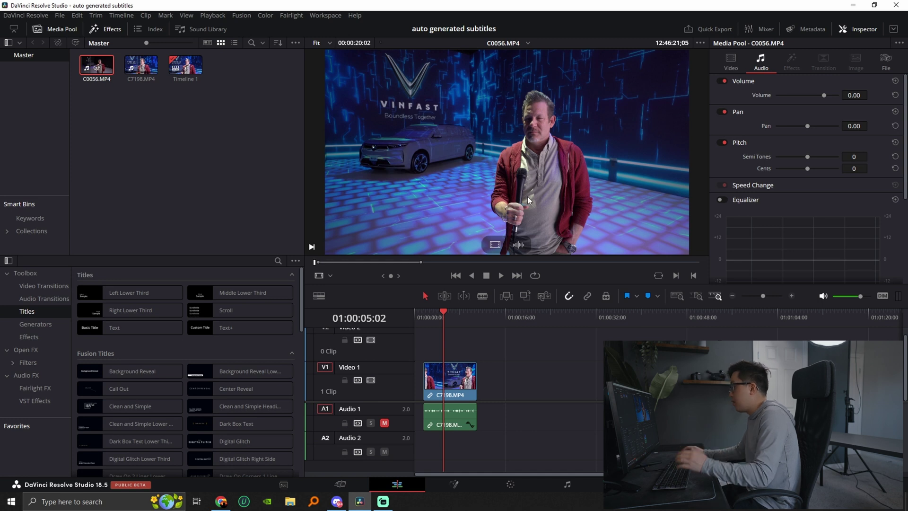
click(435, 321)
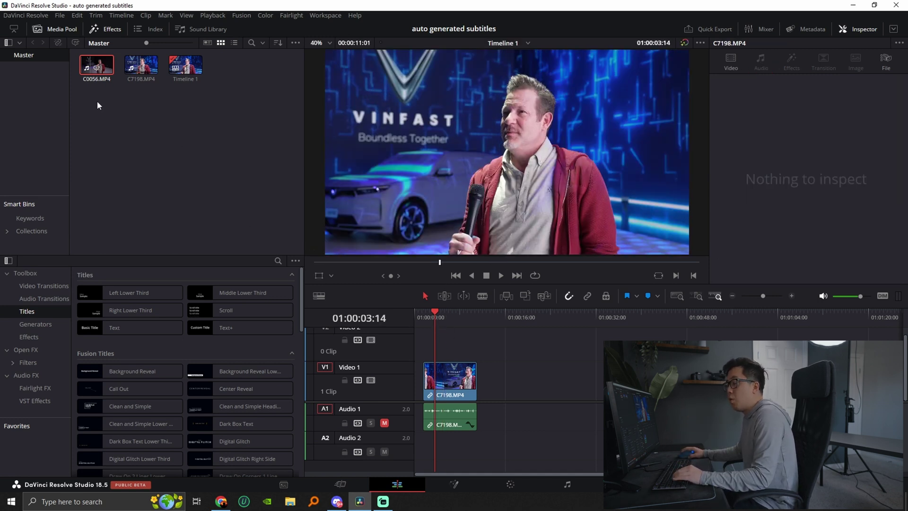
click(97, 64)
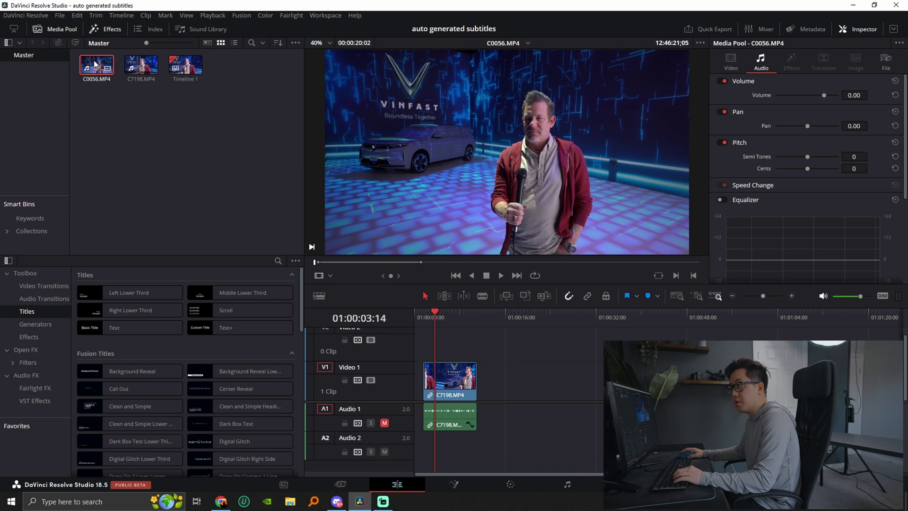
right_click(96, 64)
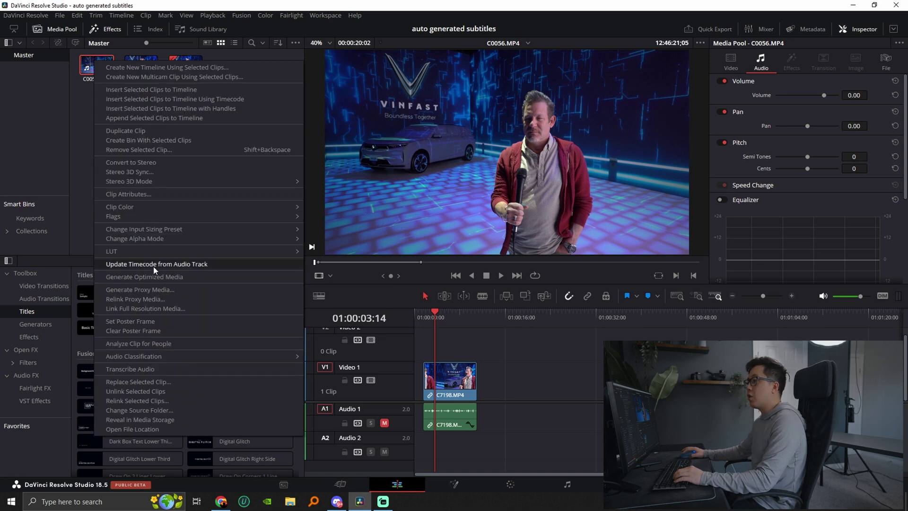
Transcribe C0056.MP4's audio and play it alongside the transcript, jumping to the word 'Theater'
click(151, 367)
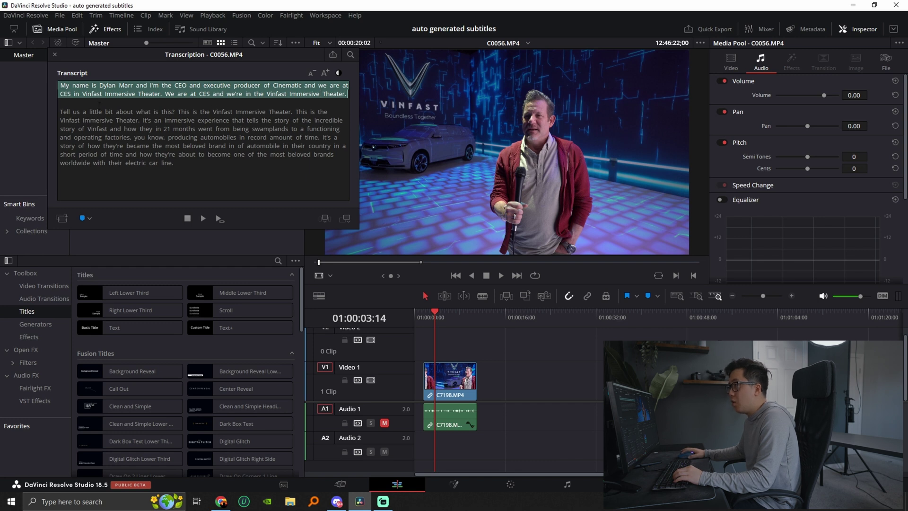
key(space)
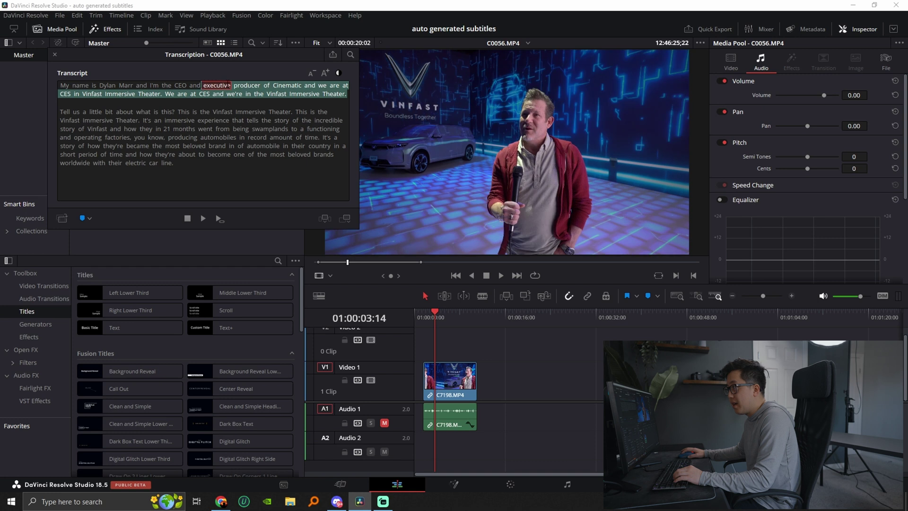
click(327, 94)
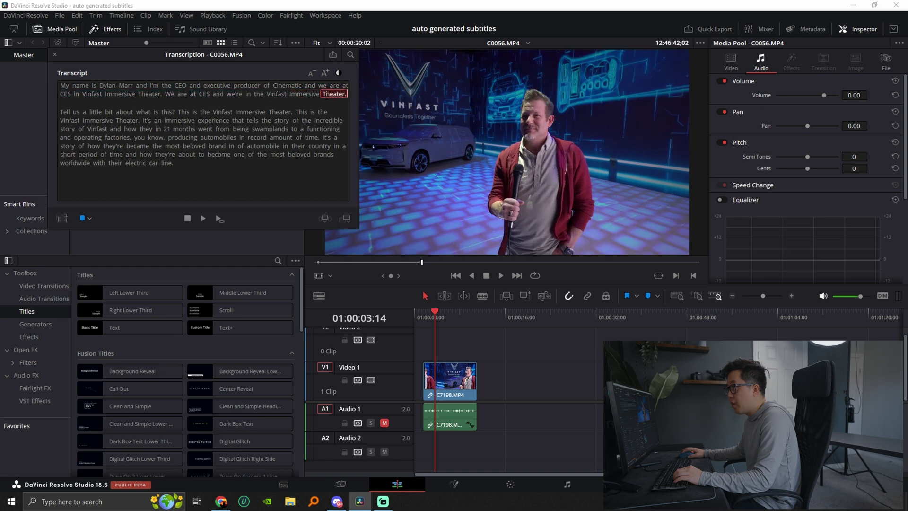
Add the transcript's first paragraph to Timeline 1 on Video 2 and Audio 2
drag(347, 95, 73, 86)
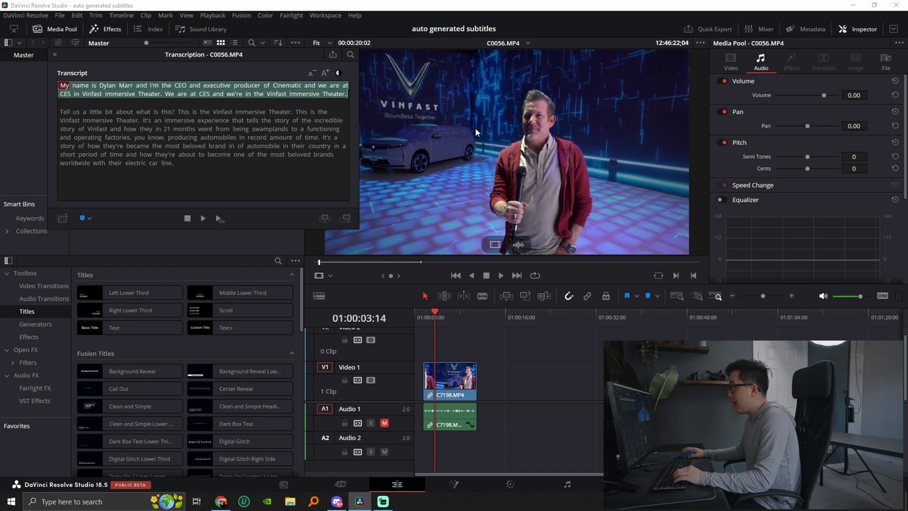
drag(481, 124, 451, 359)
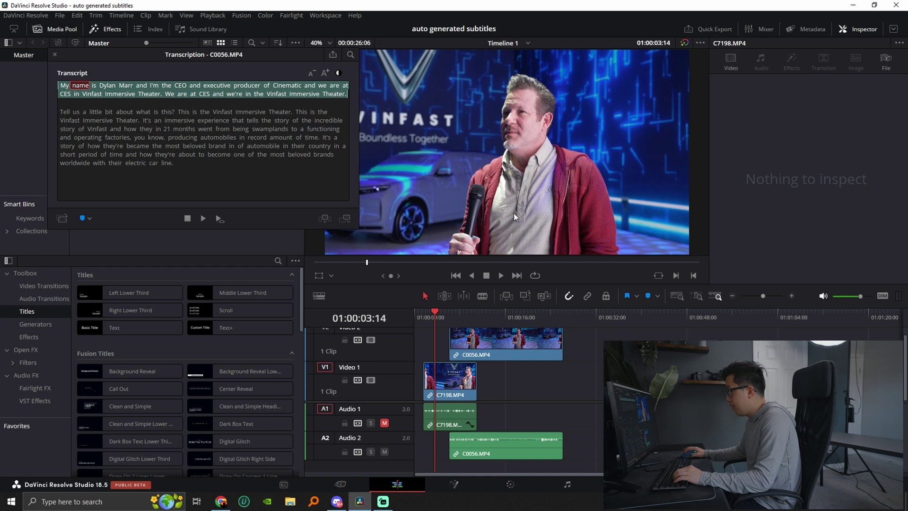
click(489, 341)
Move the C0056.MP4 clip to start at 01:00:03:14 and close the transcription window
drag(496, 341, 483, 339)
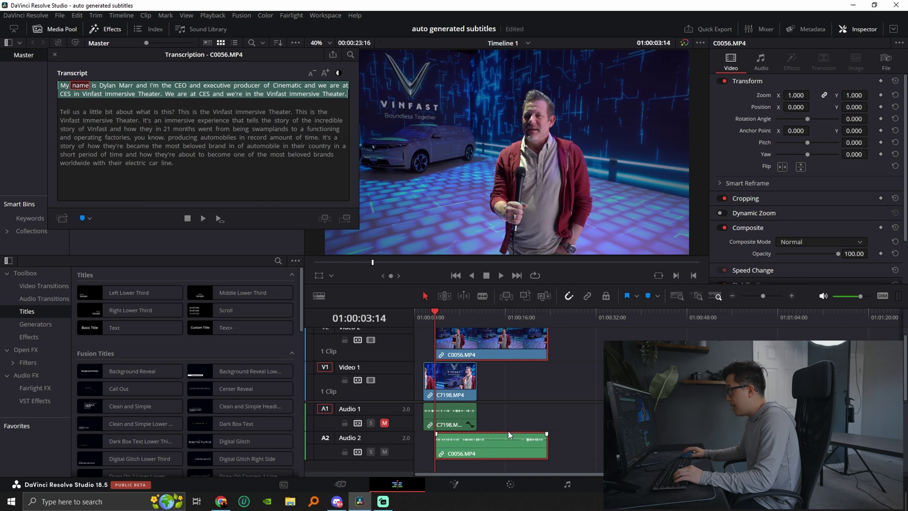
click(520, 402)
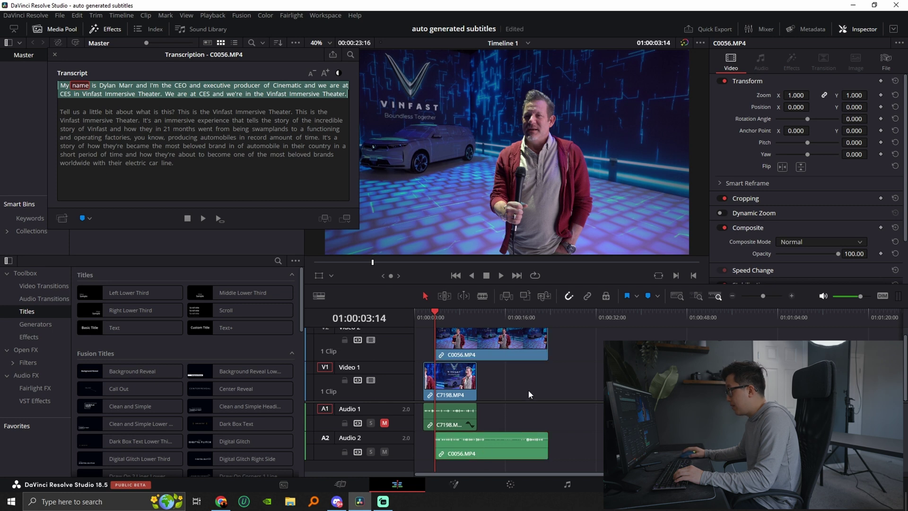
click(55, 54)
Normalize C0056.MP4's audio to a -3.0 dBTP peak, raising clip volume to 10.90
right_click(498, 441)
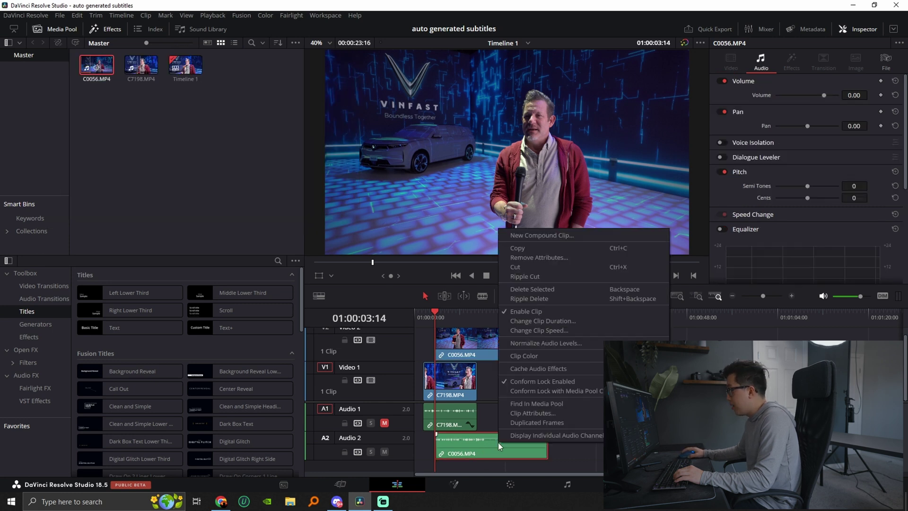
click(524, 343)
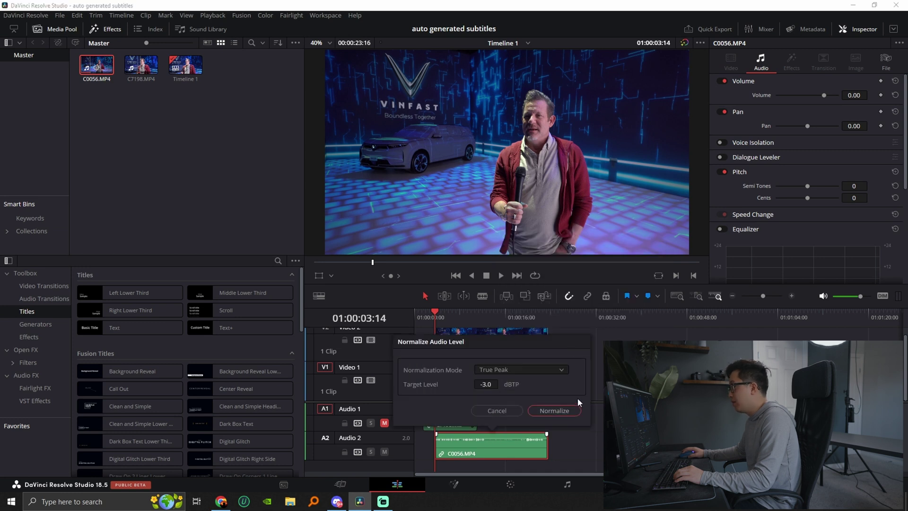
click(567, 354)
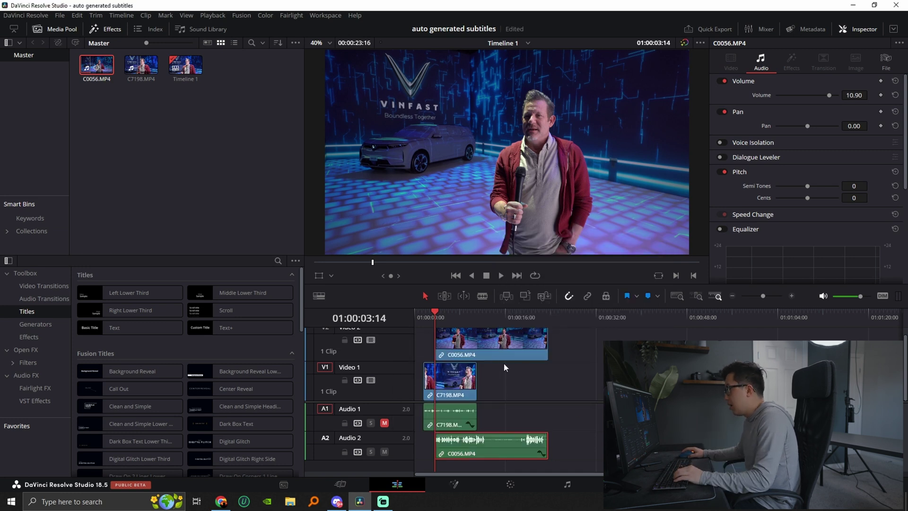
drag(587, 342, 439, 449)
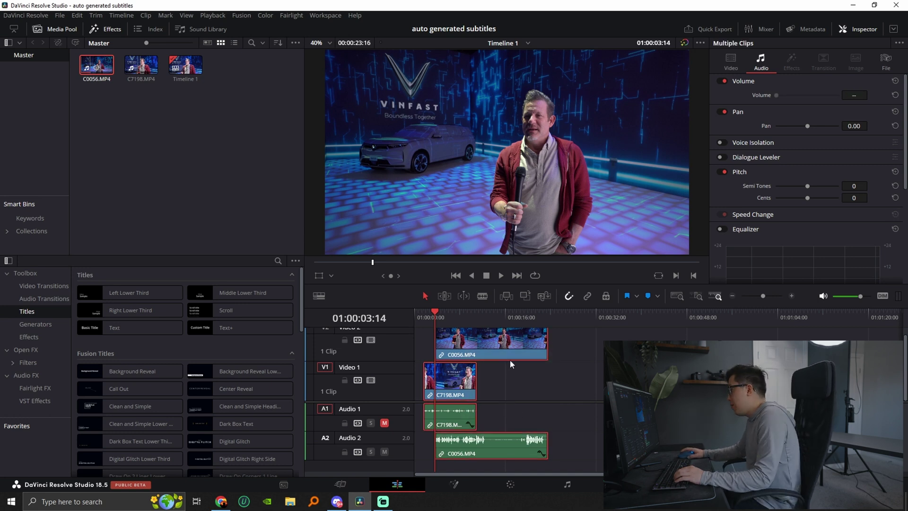
right_click(503, 346)
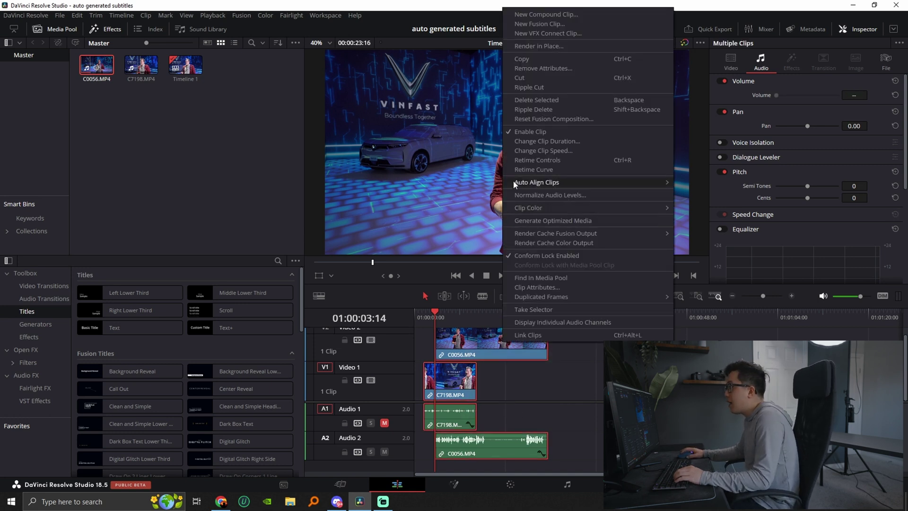
Auto-align the selected clips by their audio waveforms and check the opening
mouse_move(514, 182)
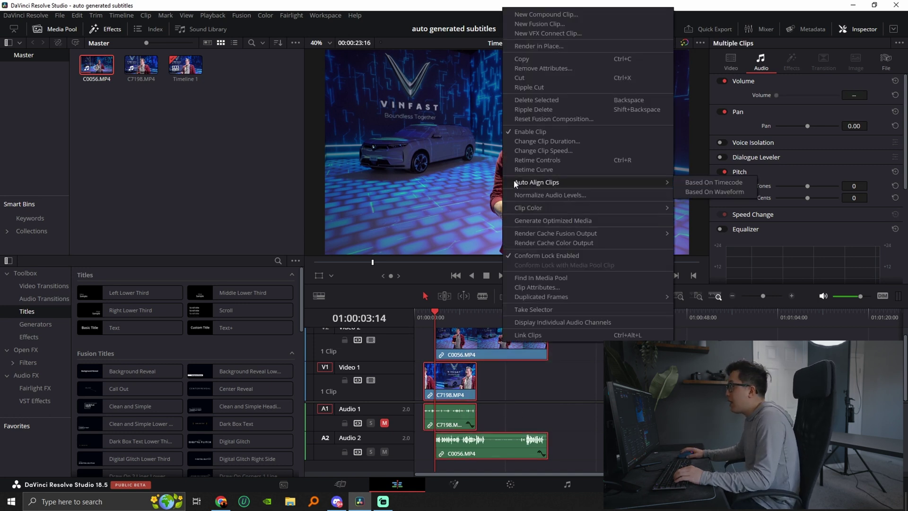
click(711, 193)
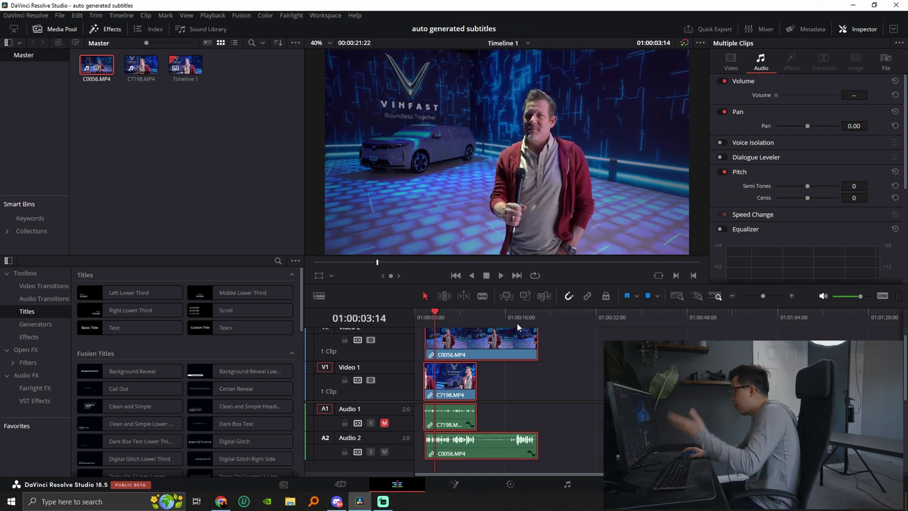
drag(427, 316, 449, 316)
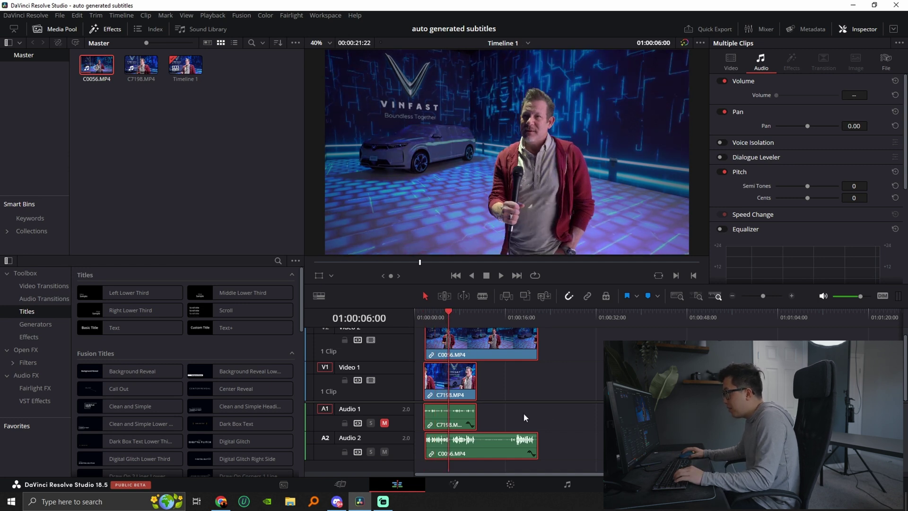
Trim the upper-track C0056 clip to end at the playhead, then play back from 01:00:01:20
click(543, 400)
click(455, 337)
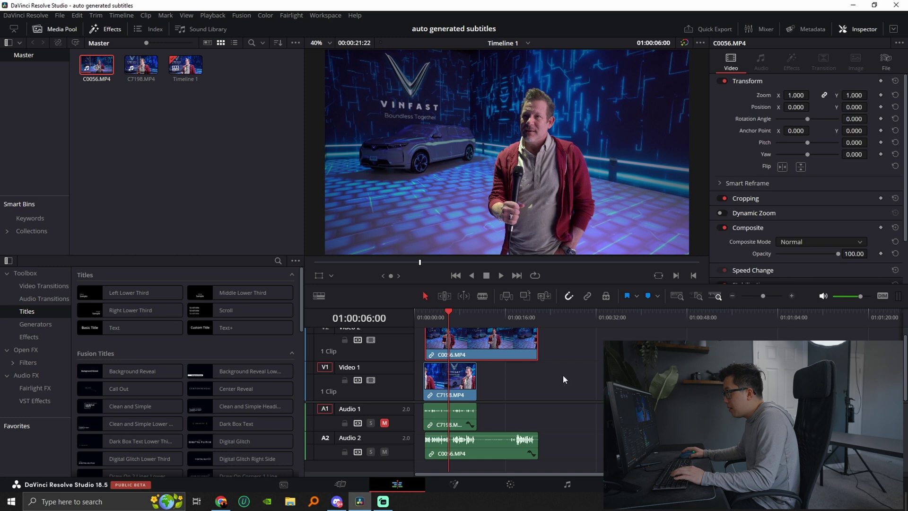
key(shift+])
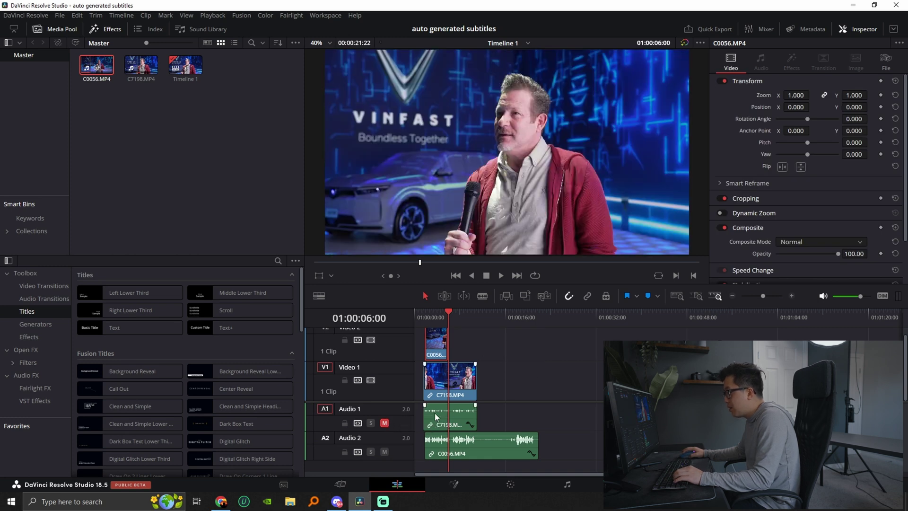
click(426, 313)
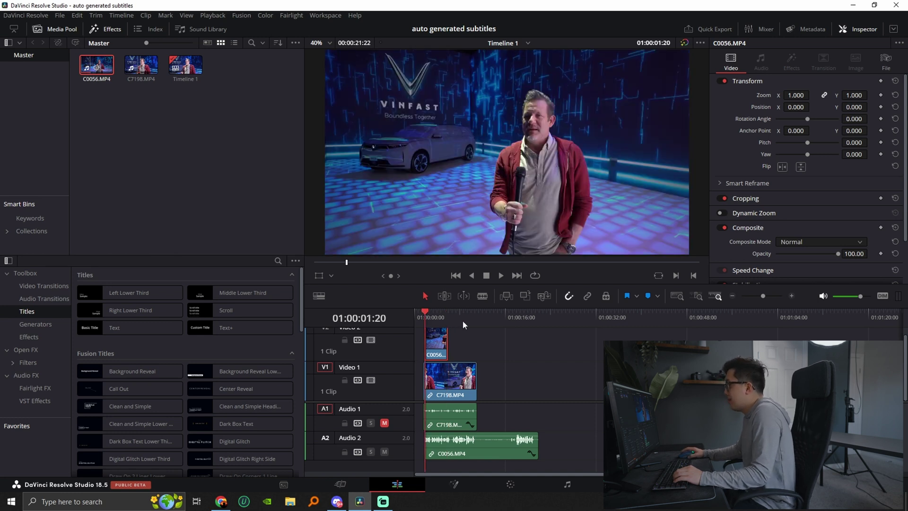
key(space)
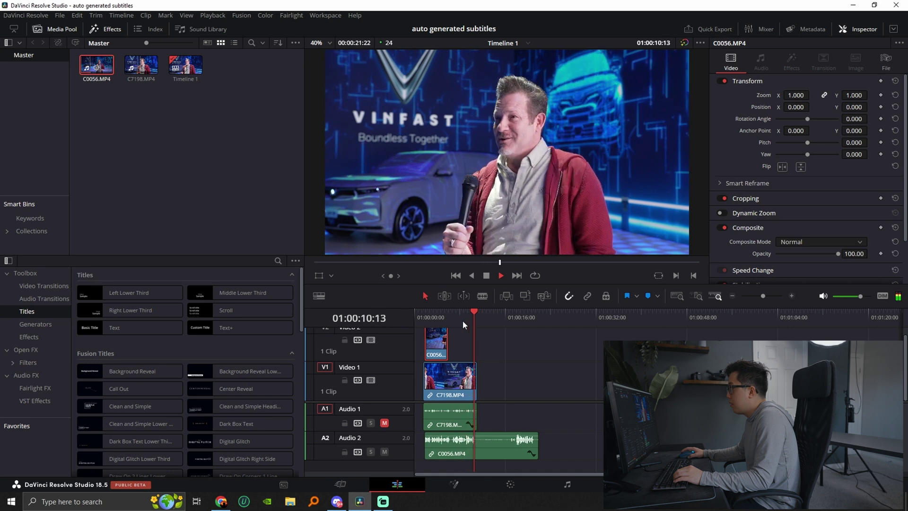
key(space)
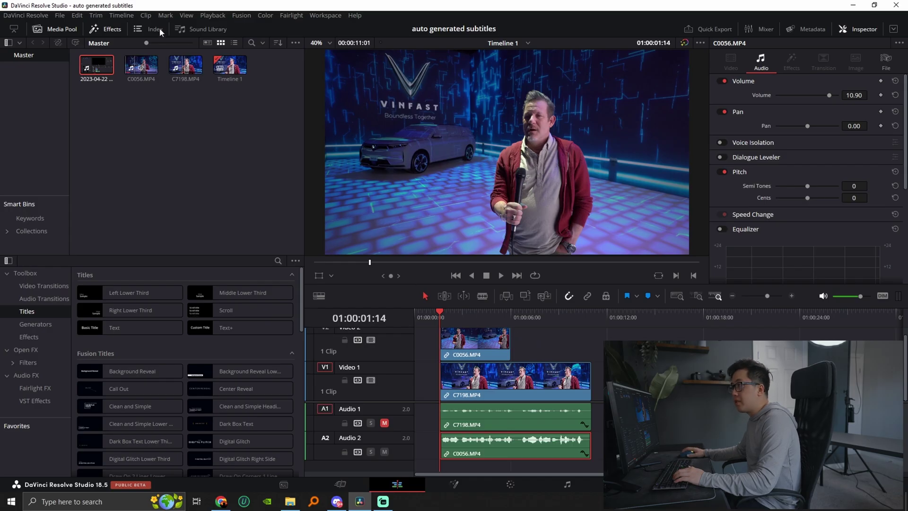
Create an English Subtitle 1 track from the timeline audio using default subtitle settings
click(121, 15)
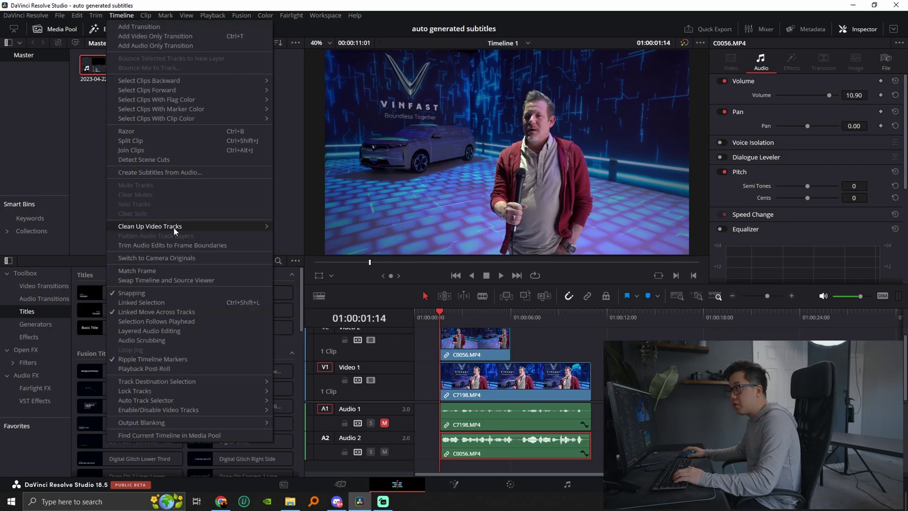
click(154, 173)
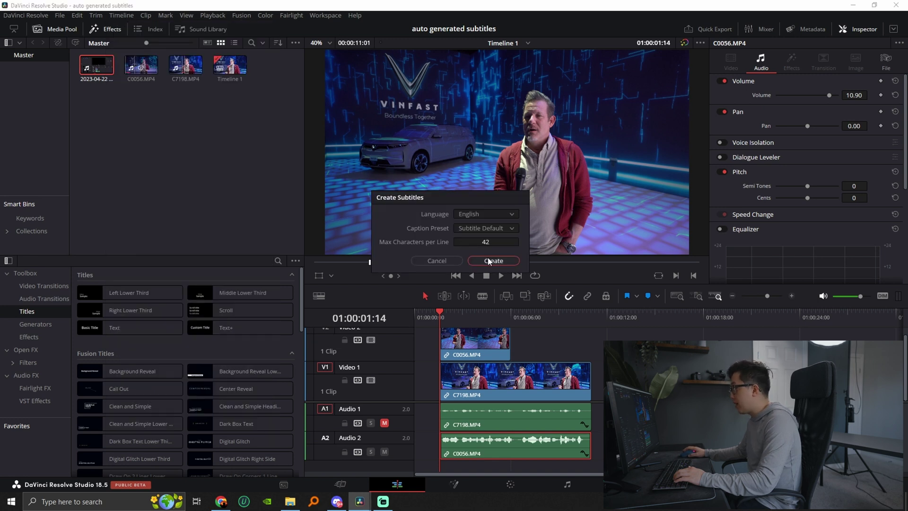
click(490, 261)
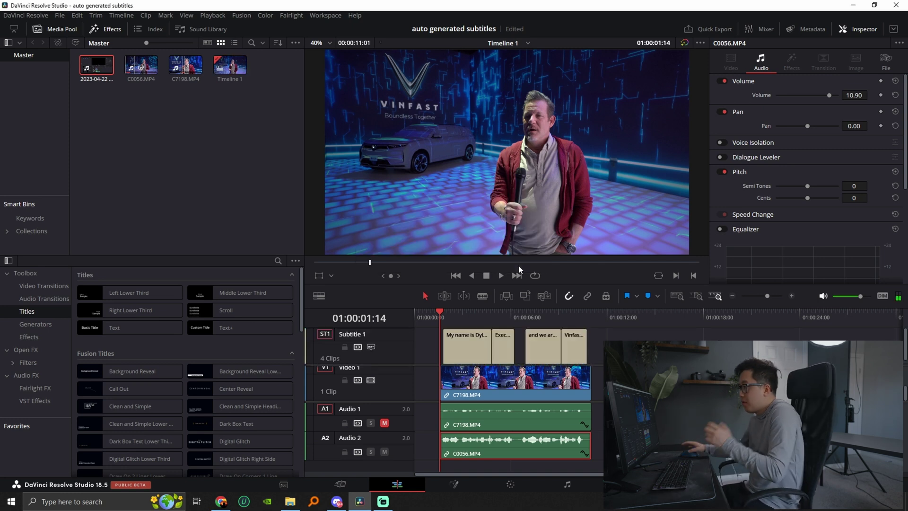
Play the interview with subtitles, then inspect the first caption's text and track style settings
click(446, 313)
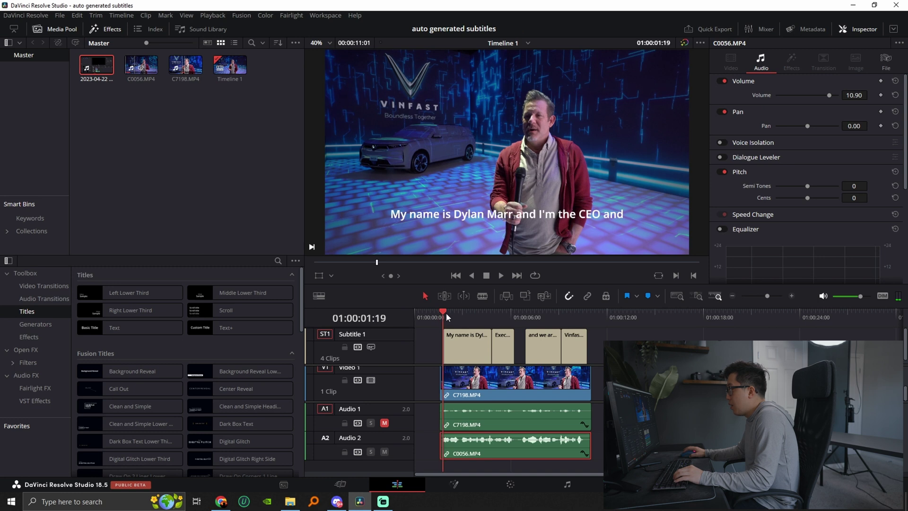
key(space)
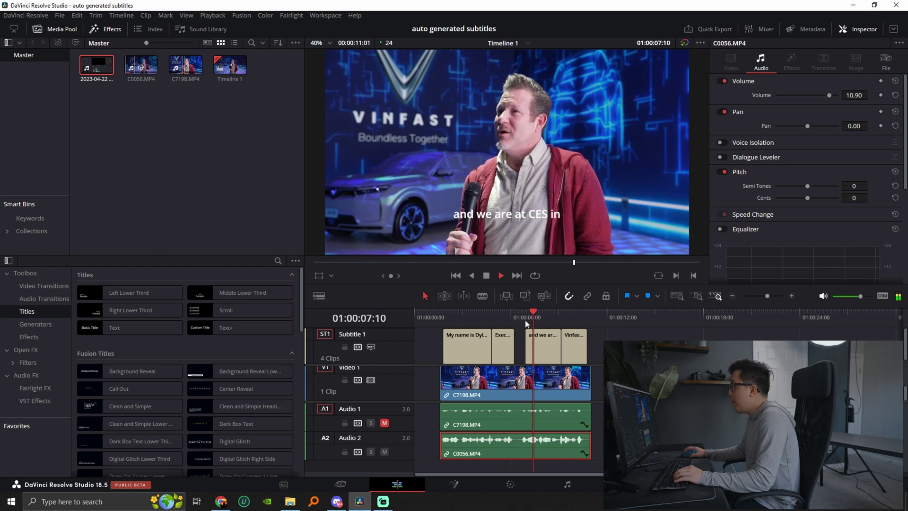
key(space)
click(465, 318)
click(467, 345)
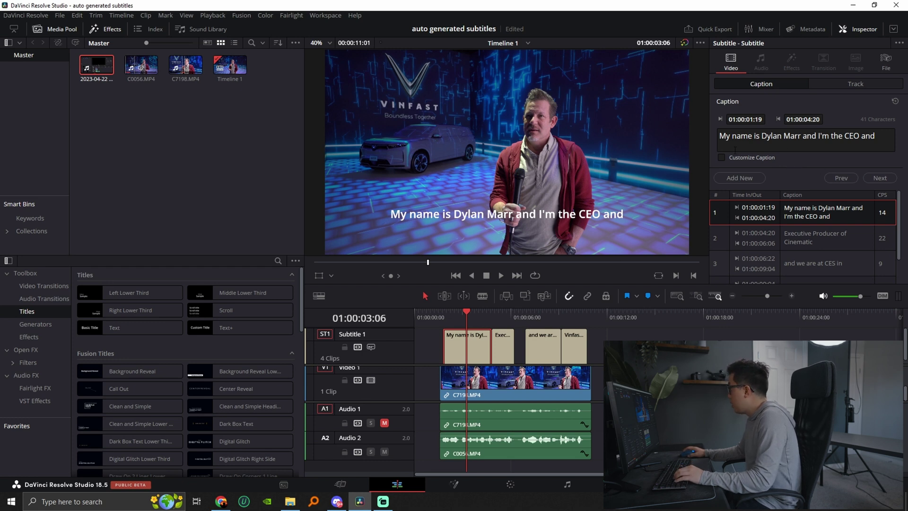
click(849, 87)
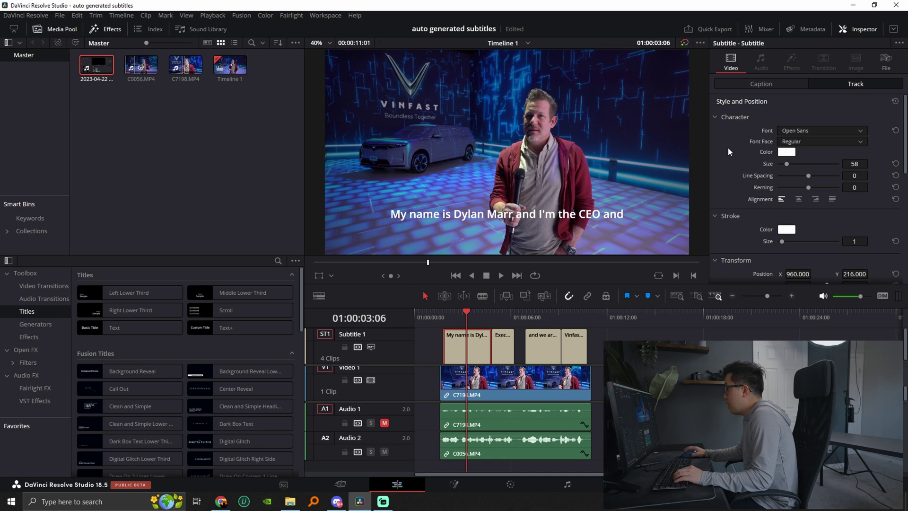
Move to the last subtitle and timeline end, then open the Deliver page's Custom Export settings
drag(588, 314, 576, 312)
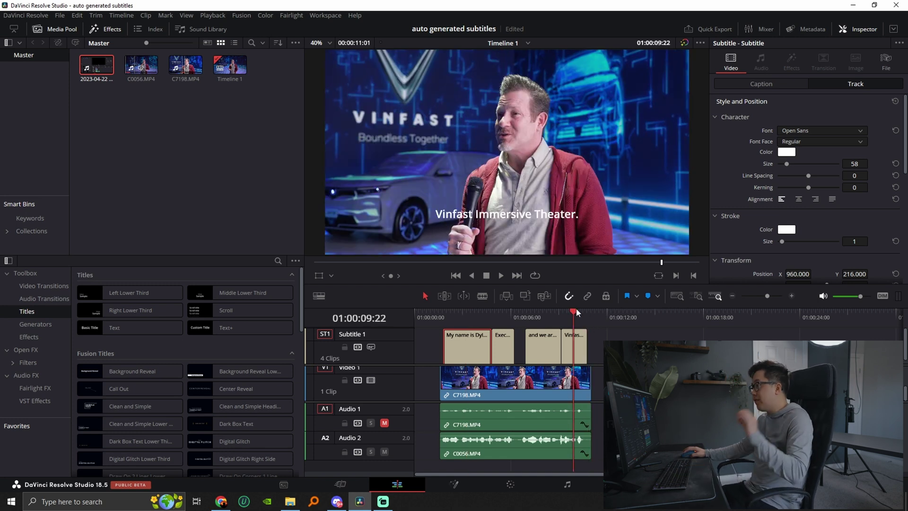
click(593, 319)
click(624, 485)
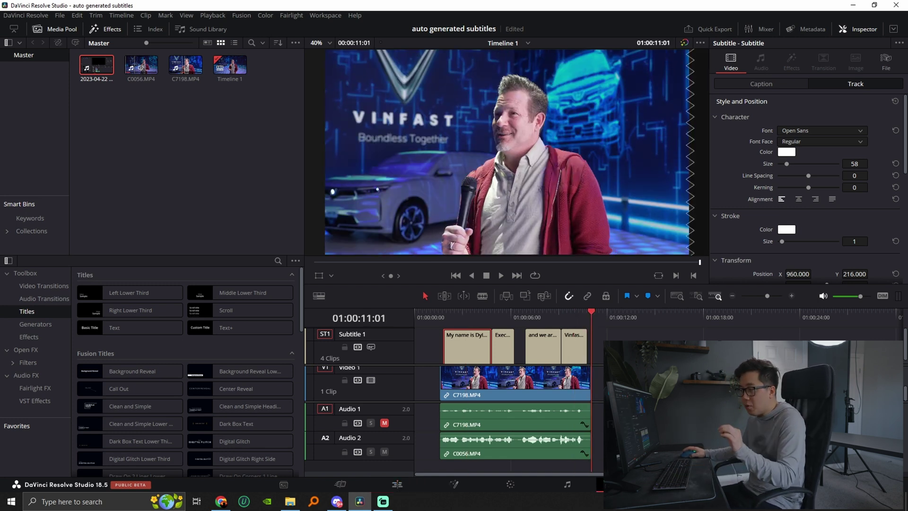
scroll(152, 262, down, 5)
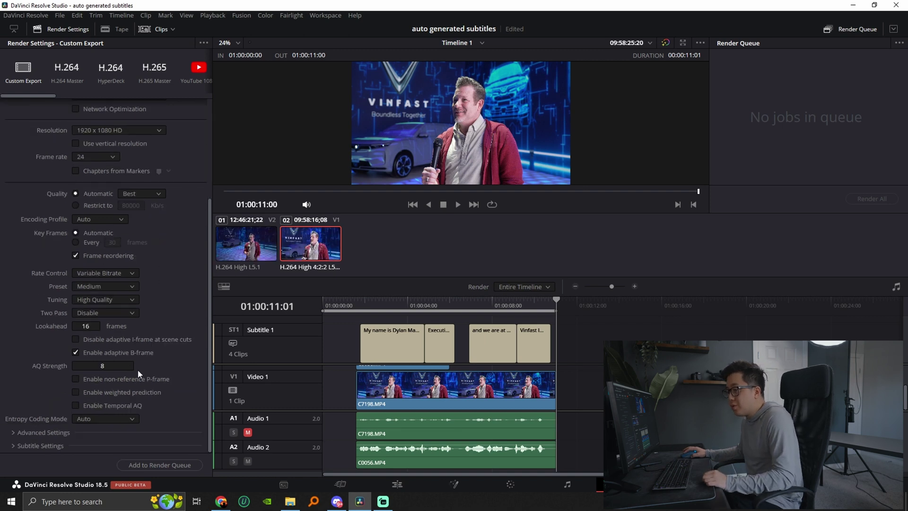
Enable Export Subtitle in Render Settings, keeping it as a separate IMSC1 file
click(13, 447)
scroll(48, 402, down, 4)
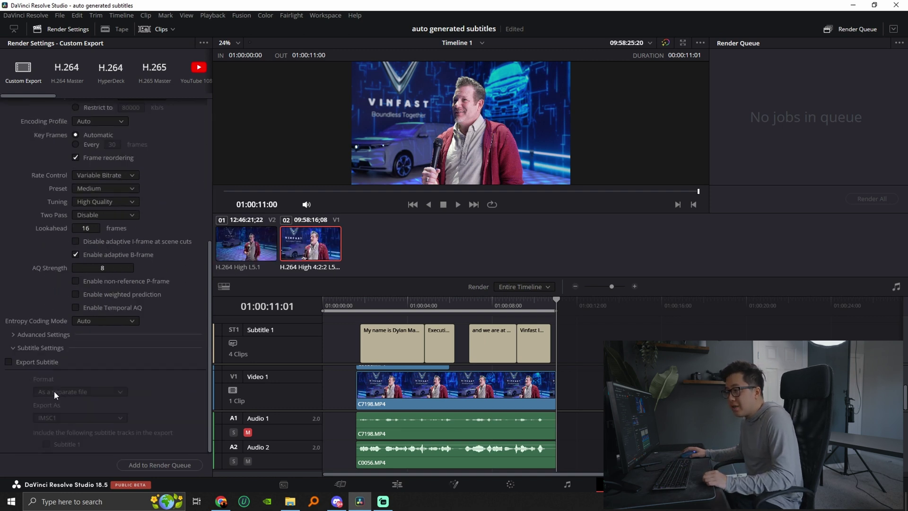
click(9, 362)
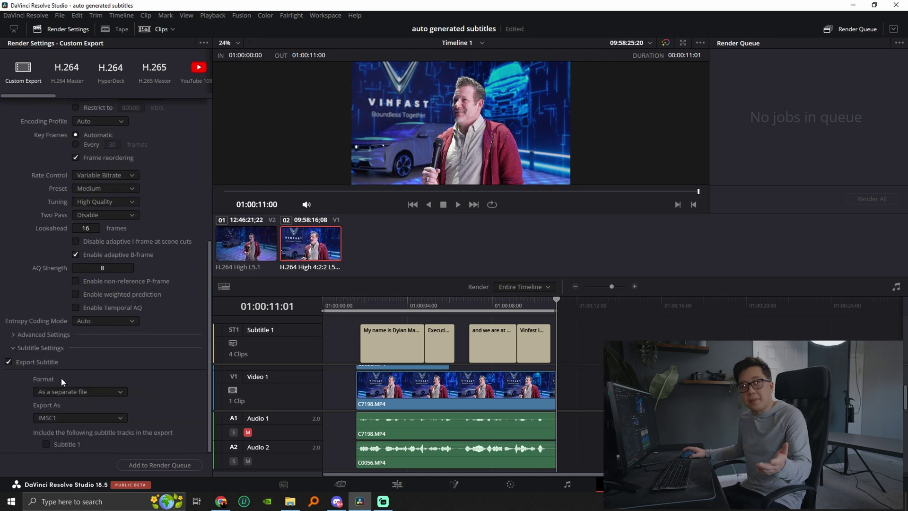
click(80, 394)
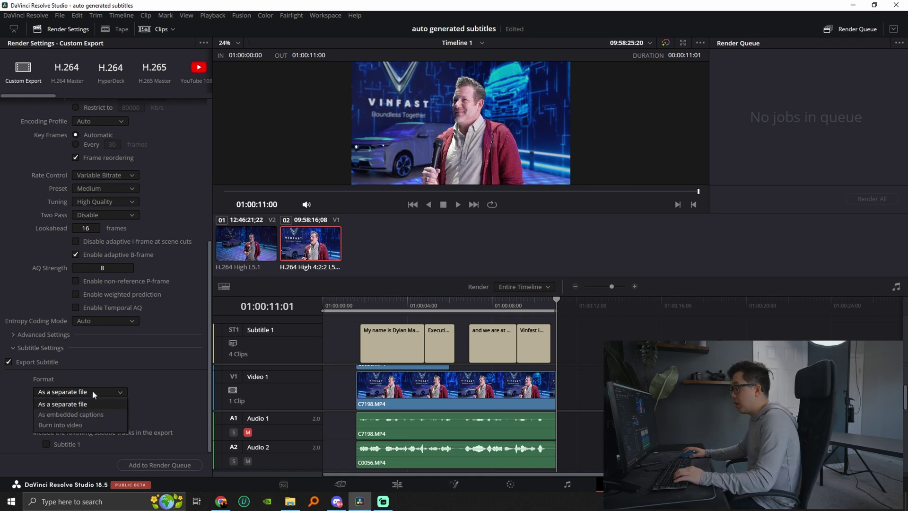
click(105, 393)
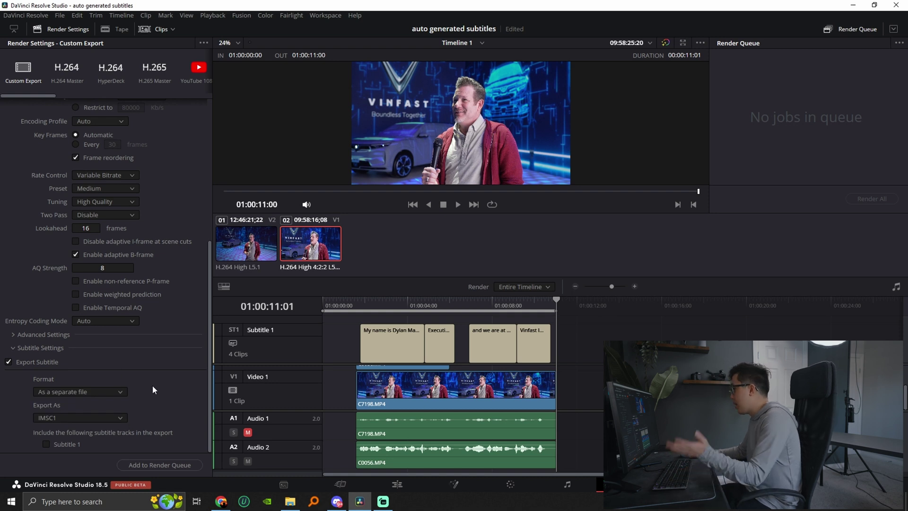